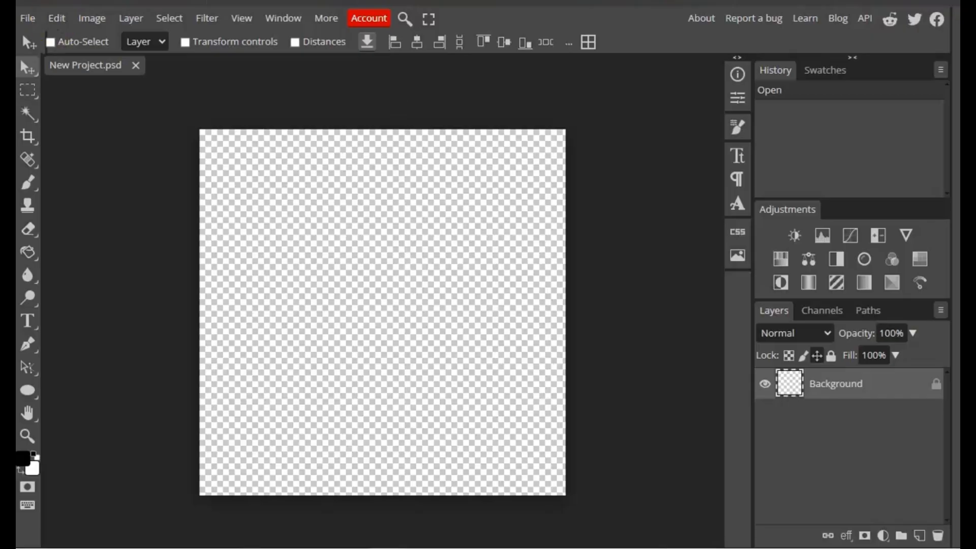
Place the Monarch Butterfly Clipart Free-10 image into the project and enlarge it to about 27% scale.
left_click(26, 17)
left_click(57, 83)
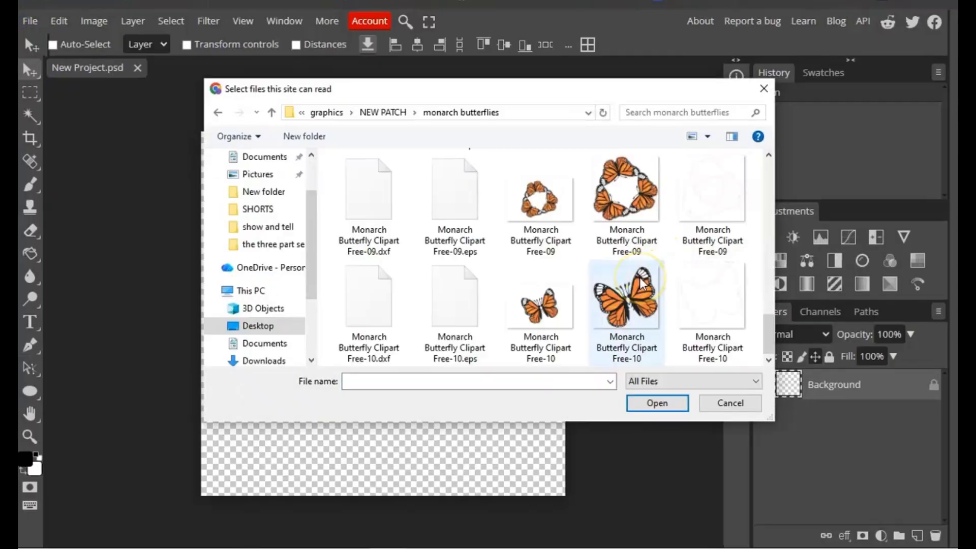
double_click(640, 282)
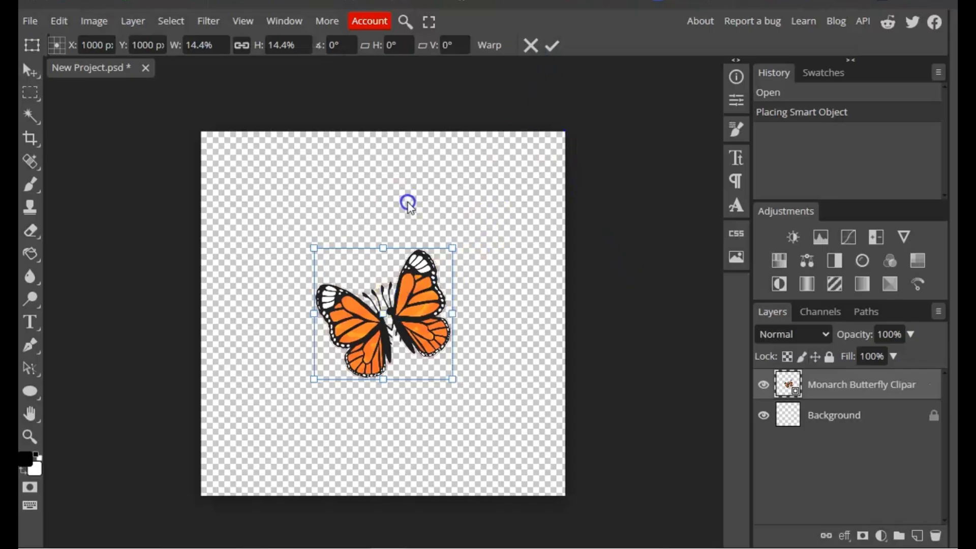
left_click_drag(452, 379, 385, 322)
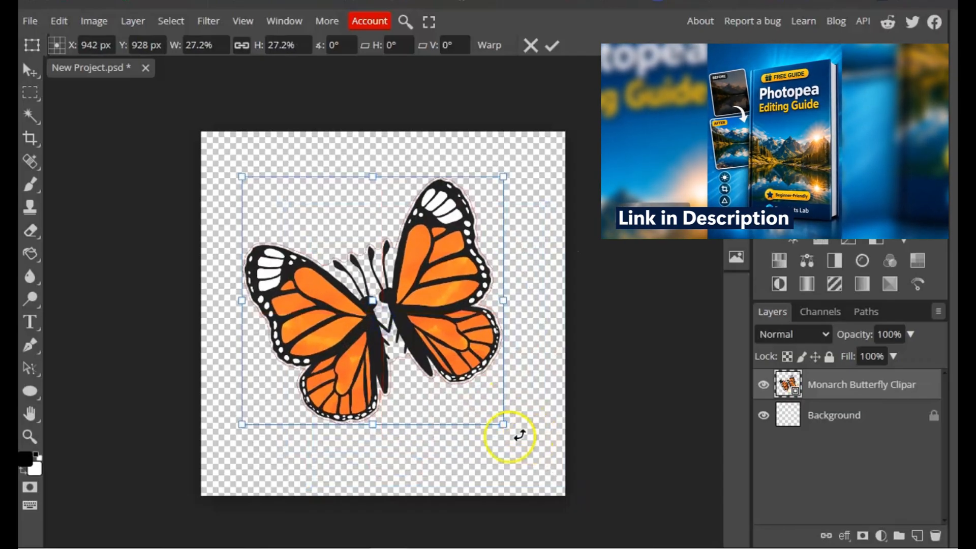
left_click(551, 46)
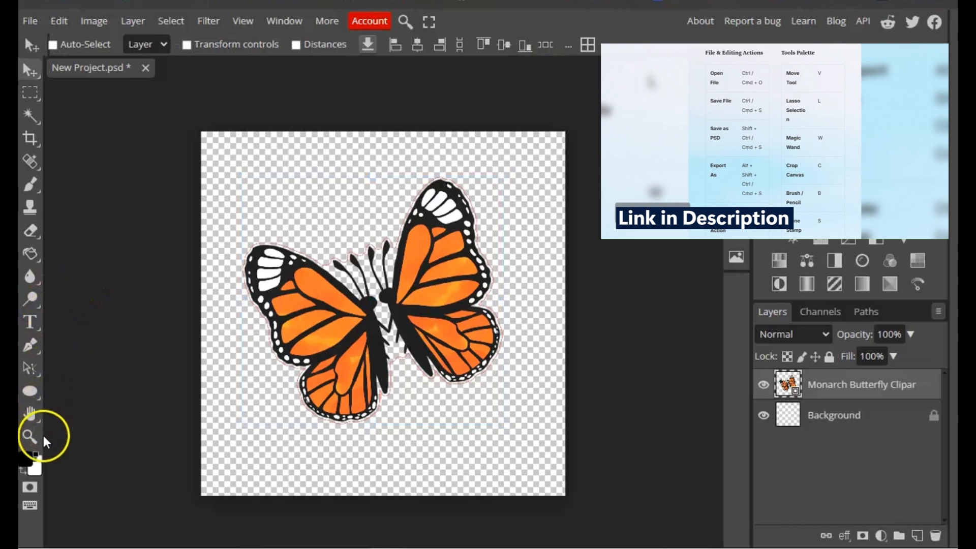
Fill the Background layer with black using the Paint Bucket.
left_click(29, 254)
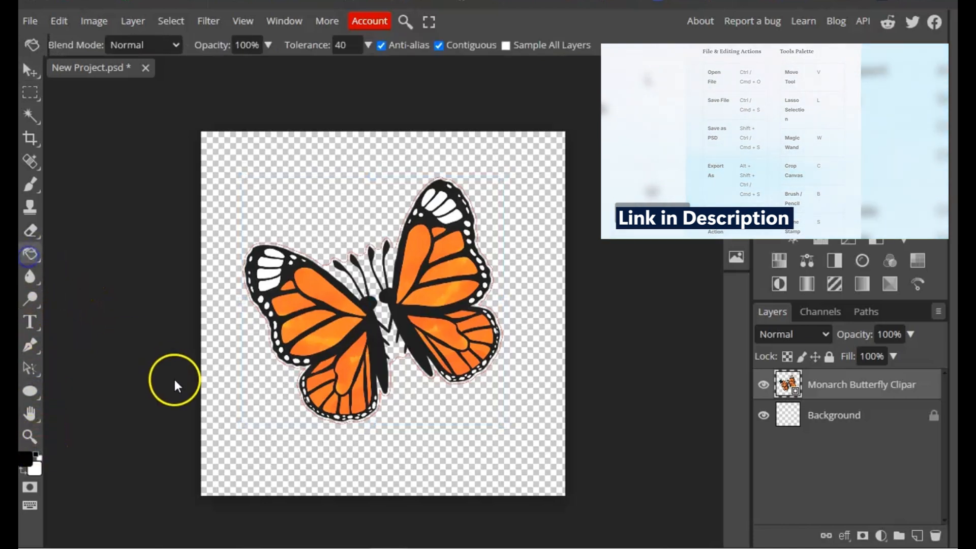
left_click(888, 419)
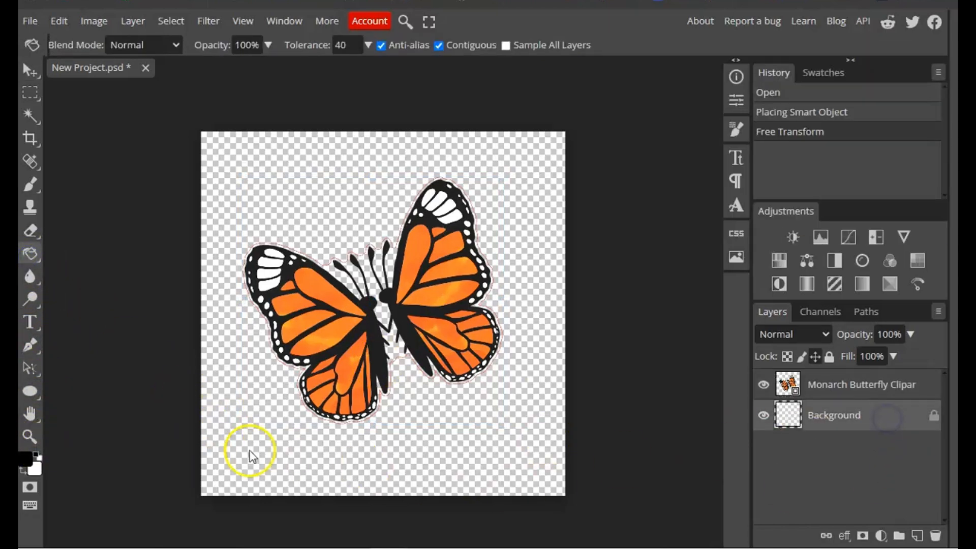
left_click(271, 446)
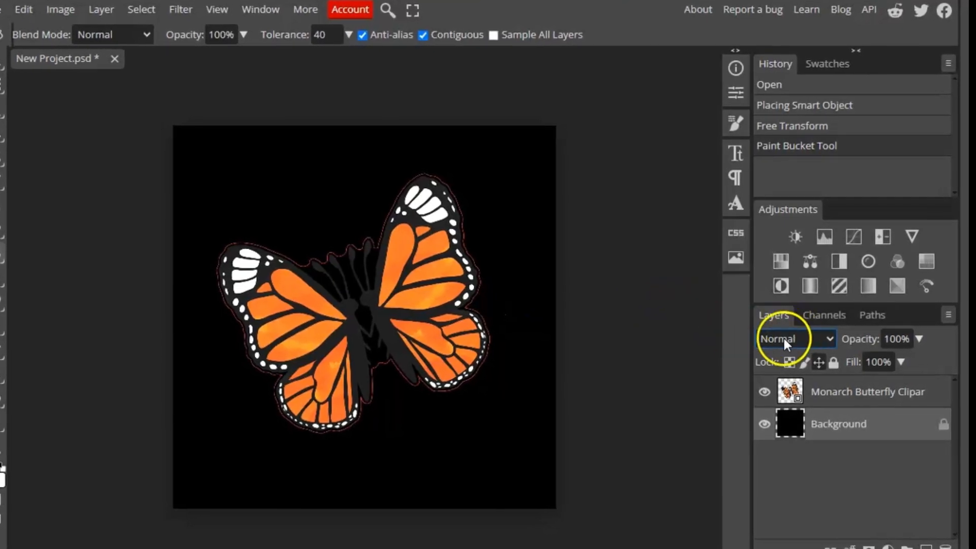
Add a Color Overlay in pink d828da to the monarch butterfly layer.
double_click(943, 398)
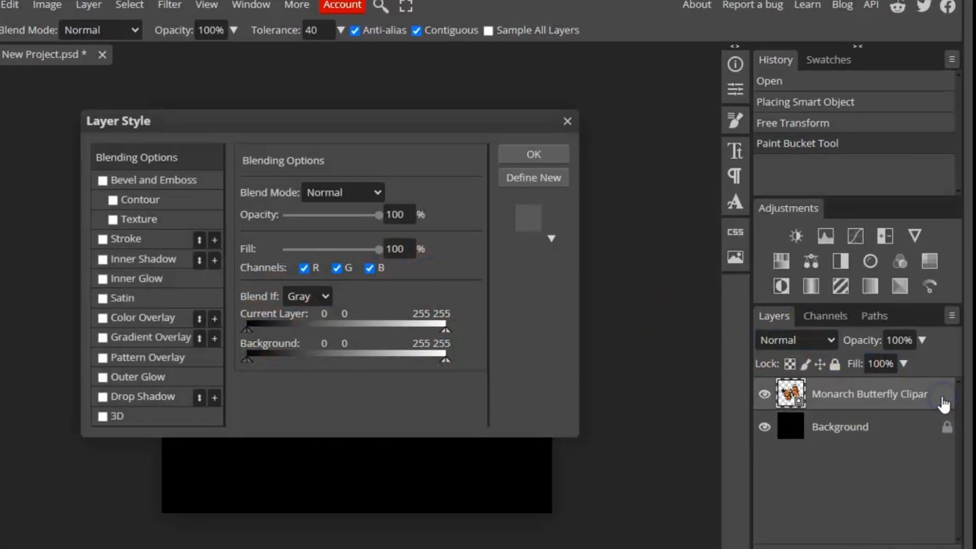
left_click_drag(378, 124, 777, 80)
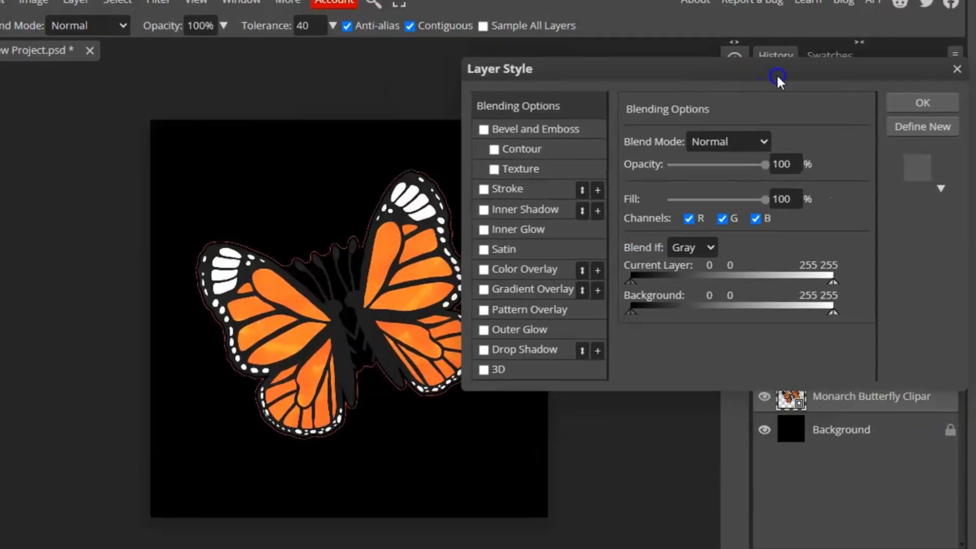
left_click(503, 270)
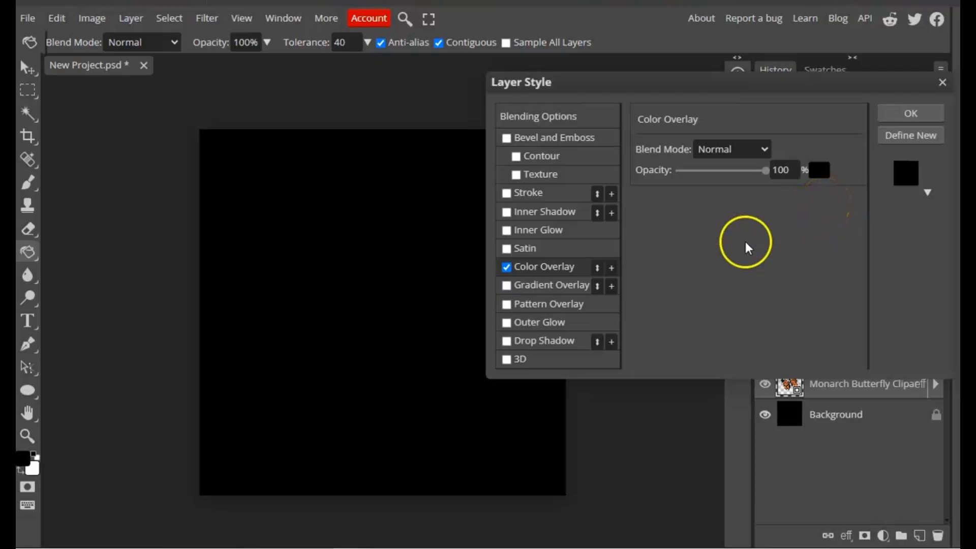
left_click(819, 171)
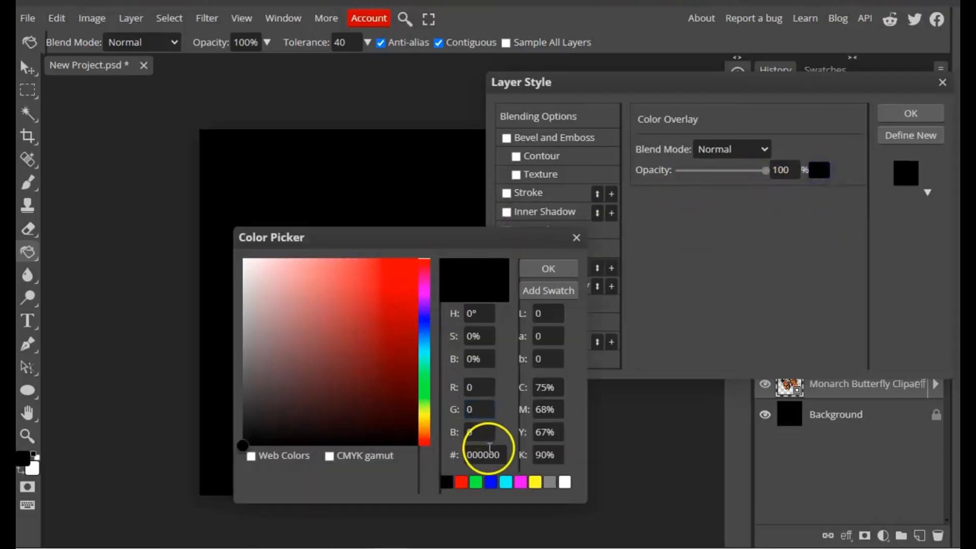
left_click(489, 448)
type("d828da")
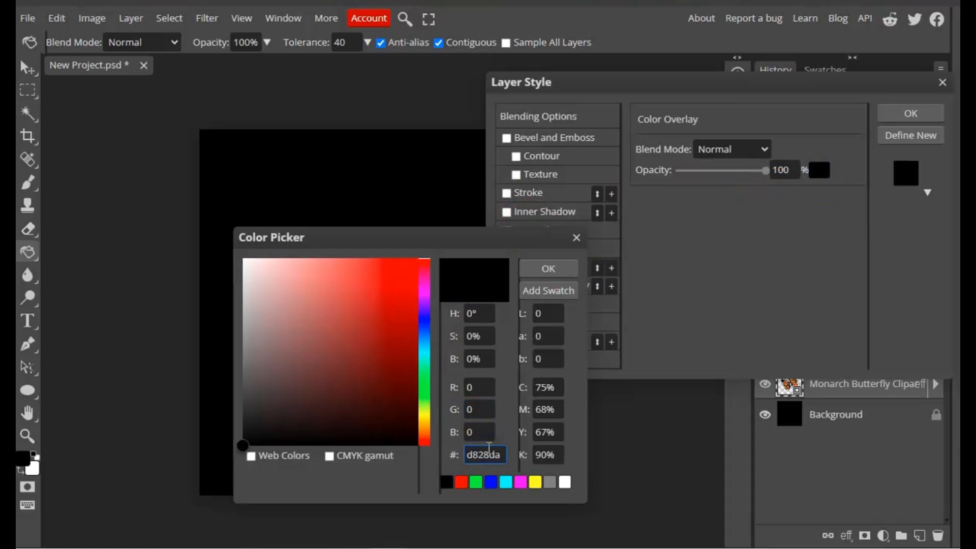
key("Return")
left_click_drag(420, 243, 767, 191)
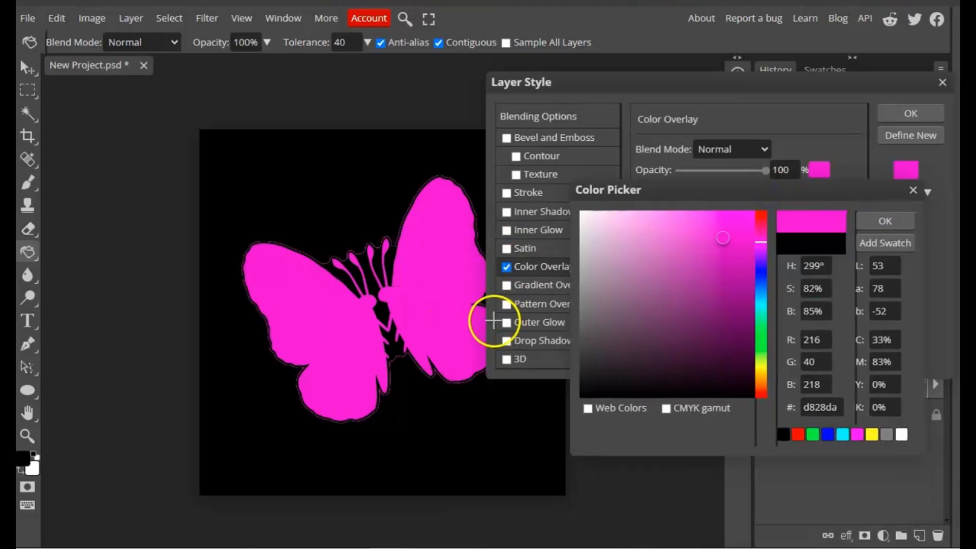
left_click(882, 224)
Try the Multiply and Lighten blend modes on the butterfly's color overlay.
left_click(739, 152)
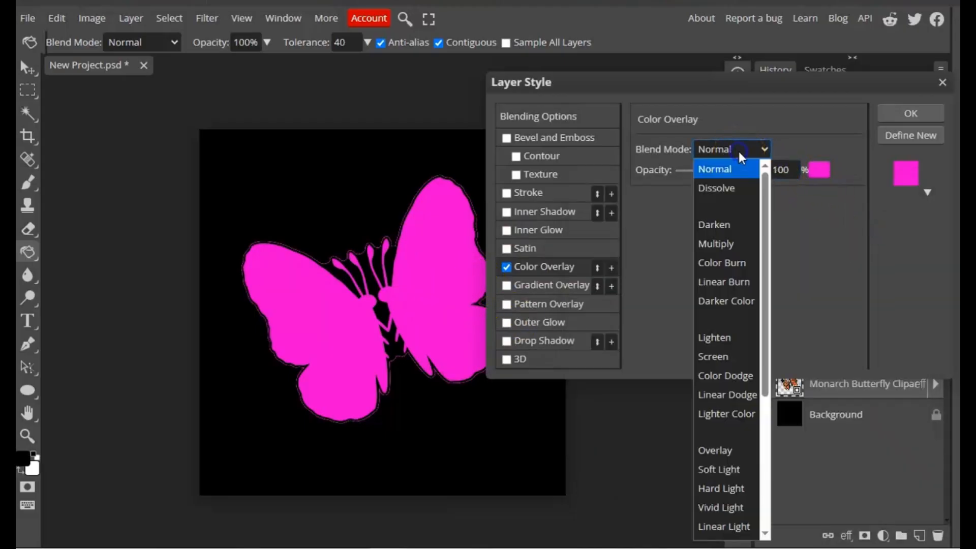
left_click(736, 243)
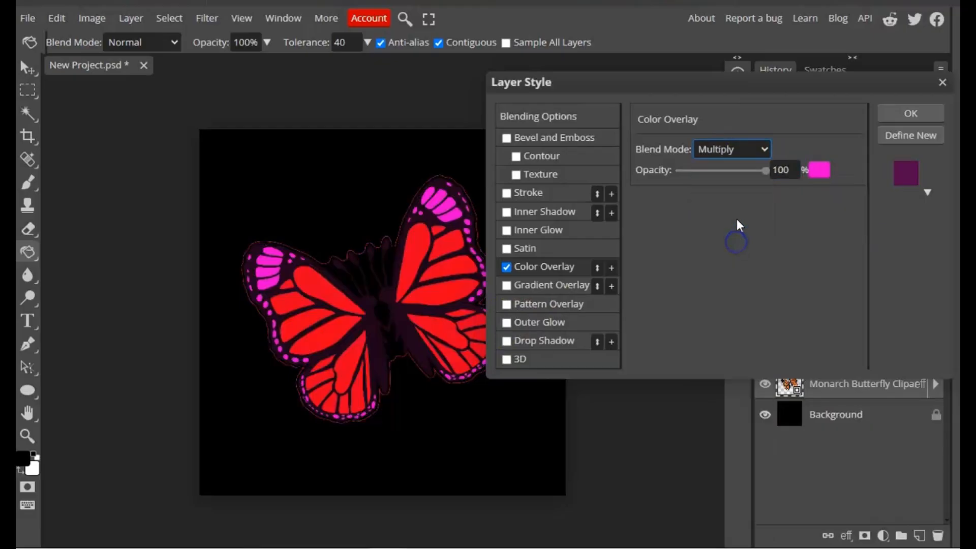
left_click(744, 148)
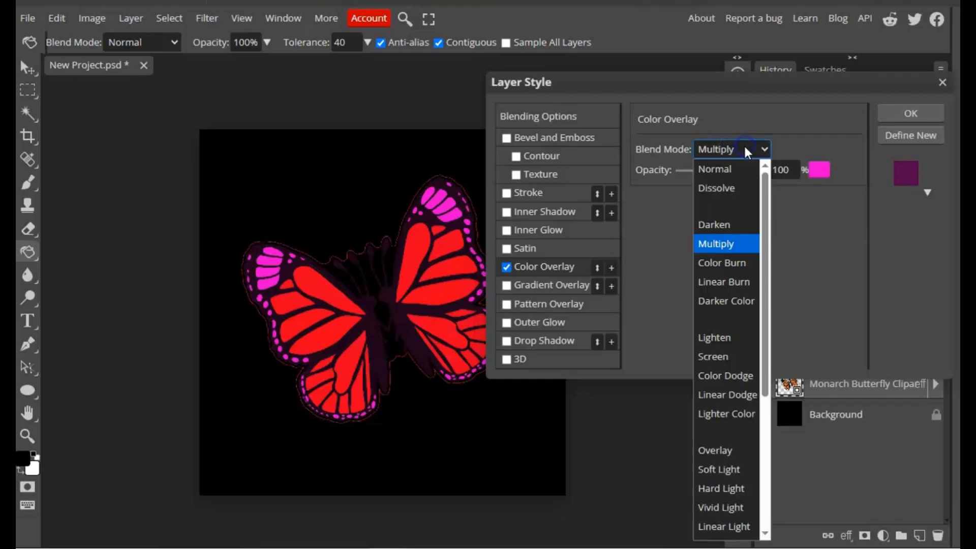
left_click(732, 341)
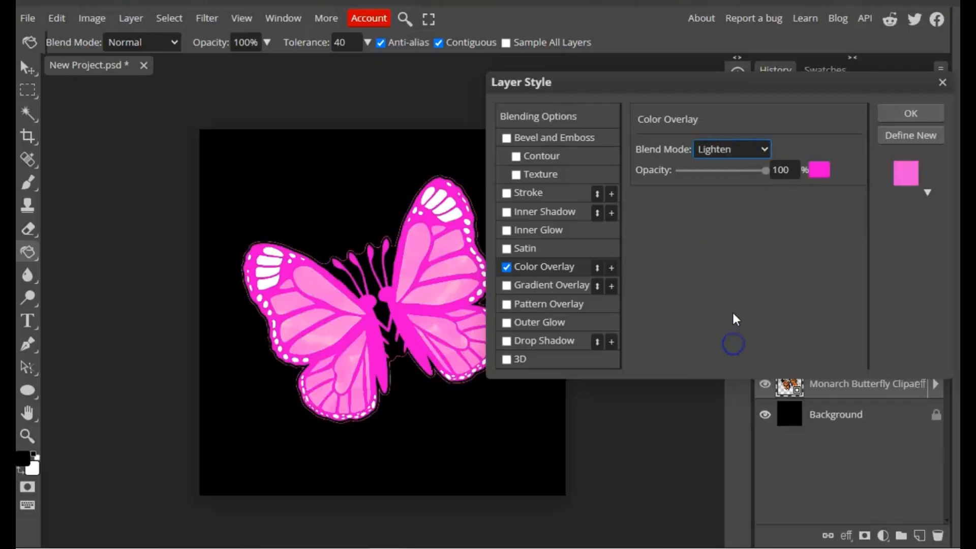
Set the blend mode of the butterfly's color overlay to Hard Mix.
left_click(730, 148)
scroll(724, 300, "down", 3)
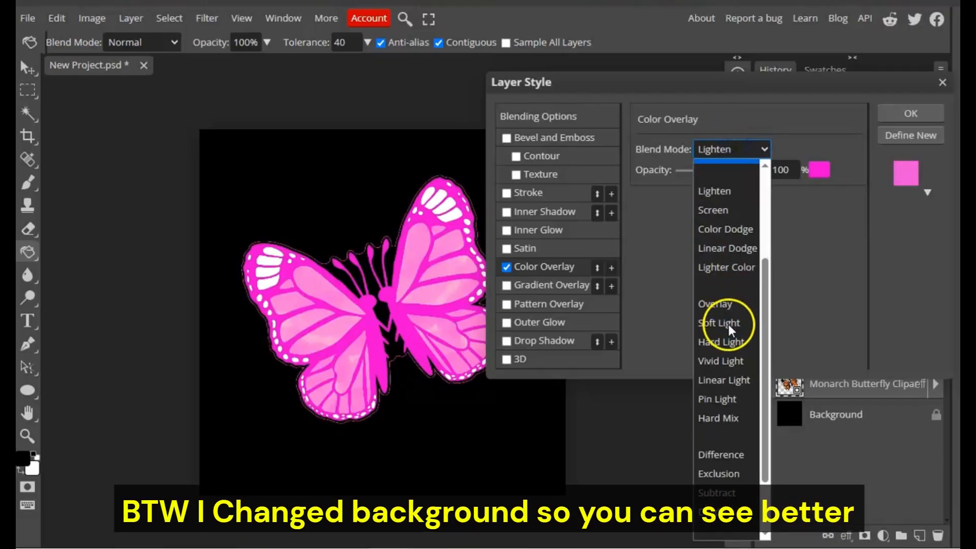
left_click(731, 410)
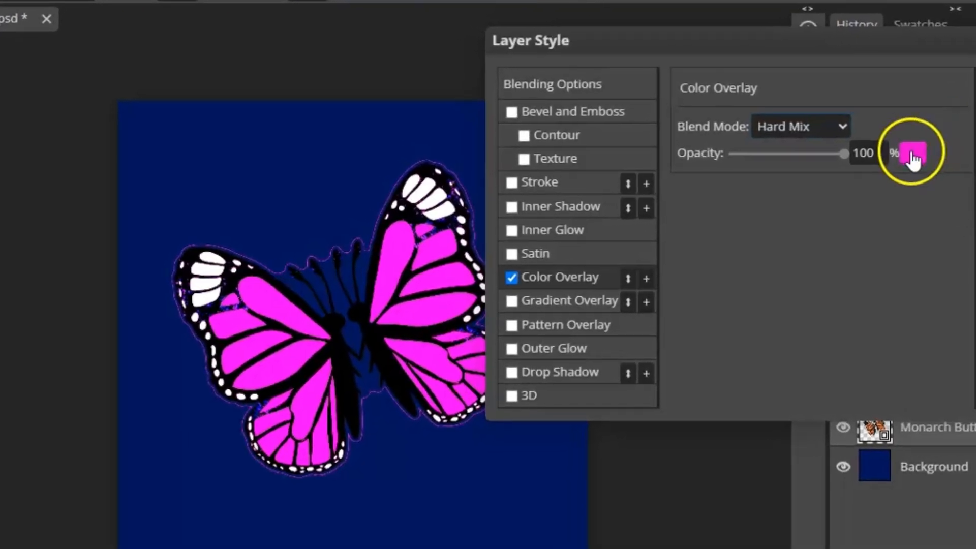
Try orange d48129 as the butterfly's overlay color.
left_click(897, 157)
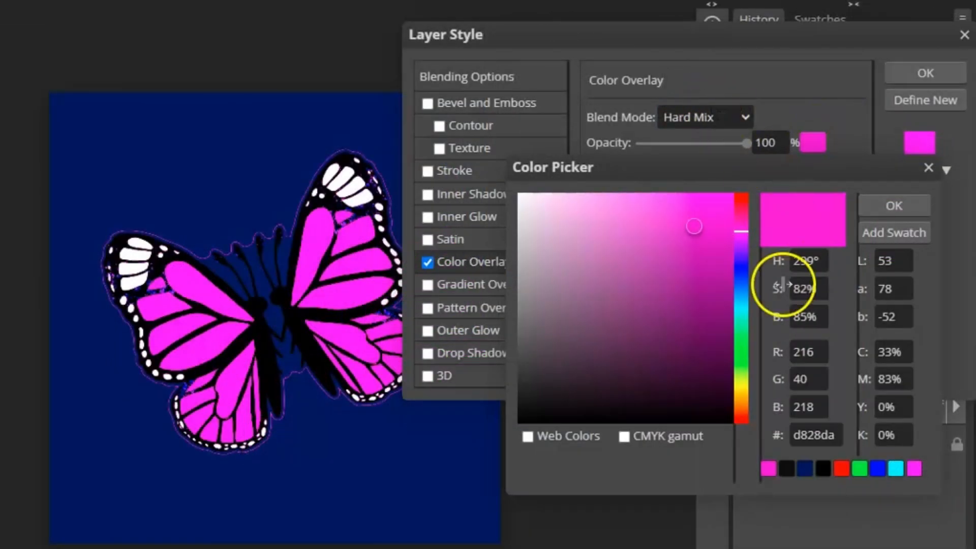
left_click(816, 436)
type("d48129")
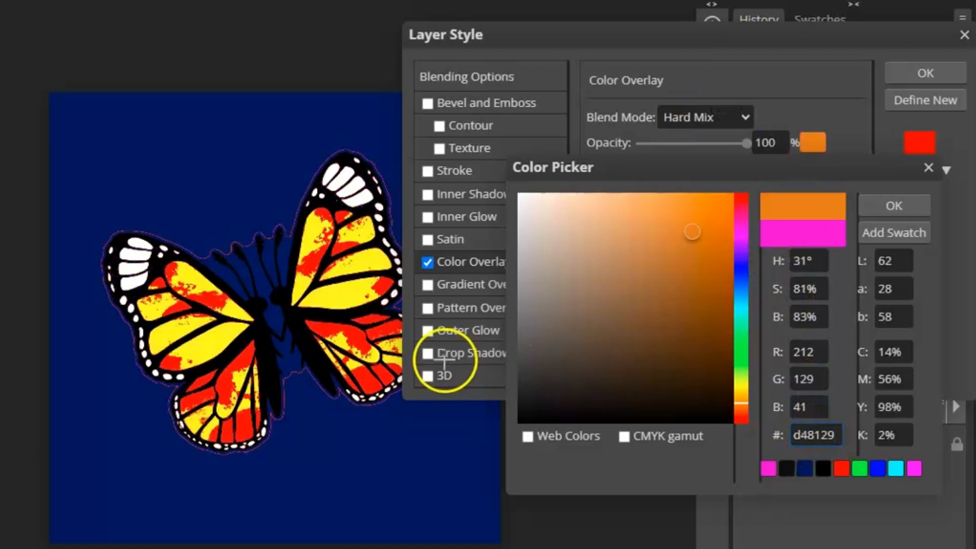
left_click(695, 228)
left_click(894, 206)
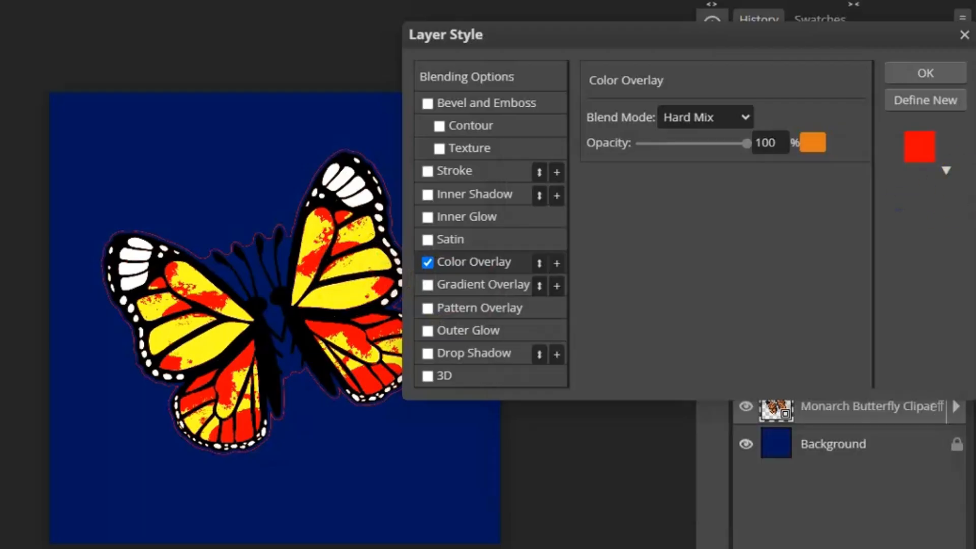
Set the butterfly's overlay color to blue 2975d4, keeping Hard Mix, and apply the layer style.
left_click(813, 143)
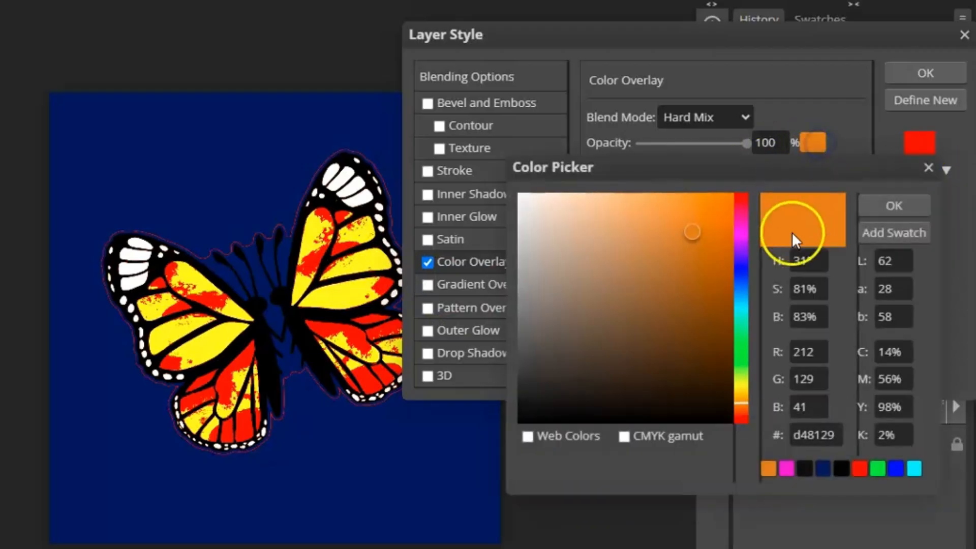
left_click(820, 432)
type("2975d4")
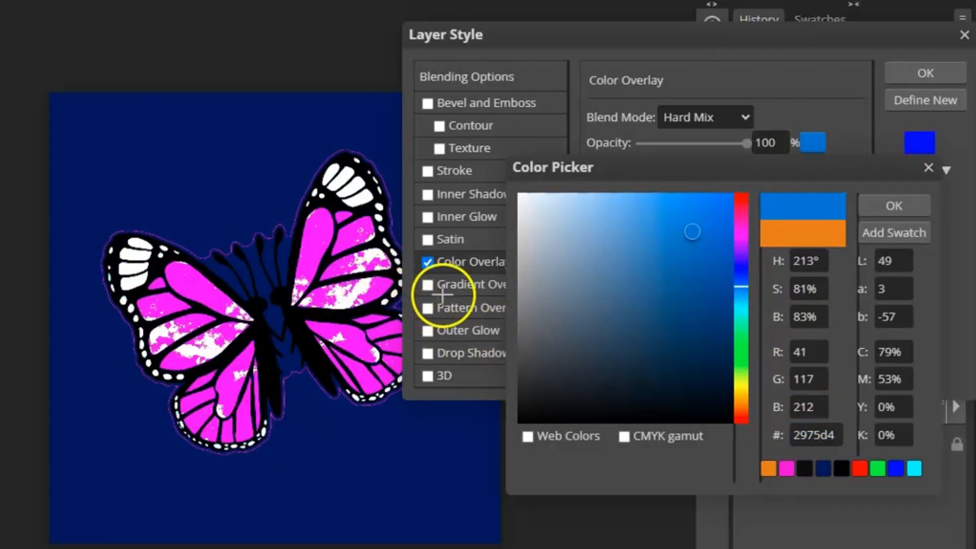
left_click(887, 207)
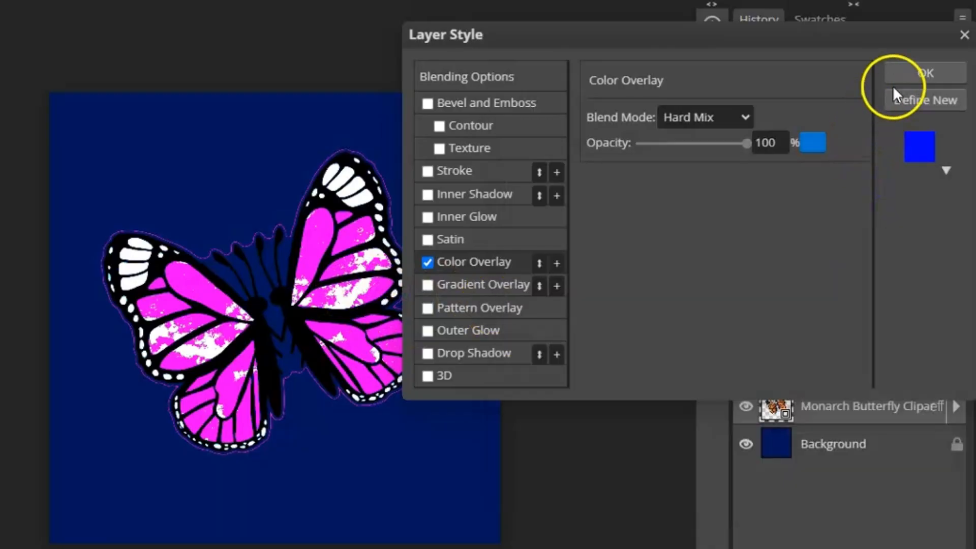
left_click(712, 123)
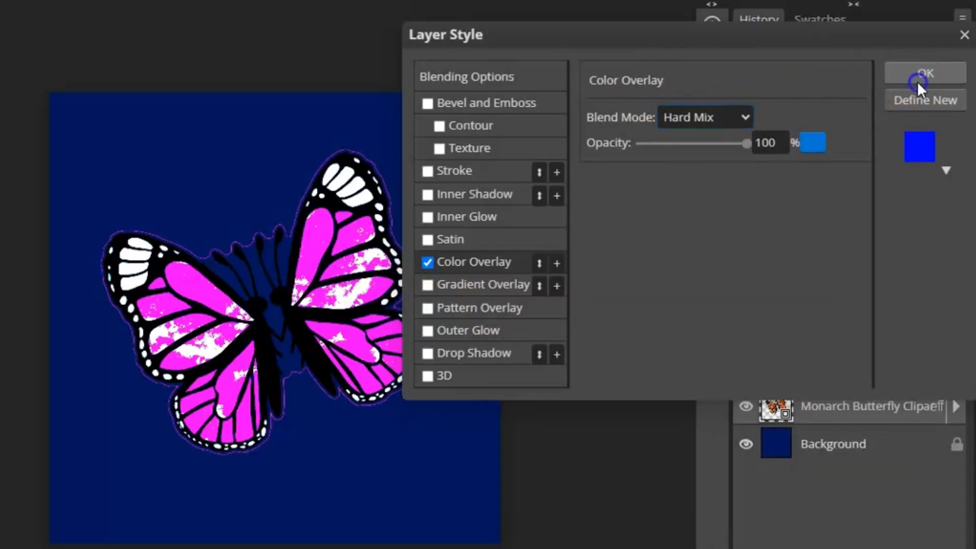
left_click(917, 78)
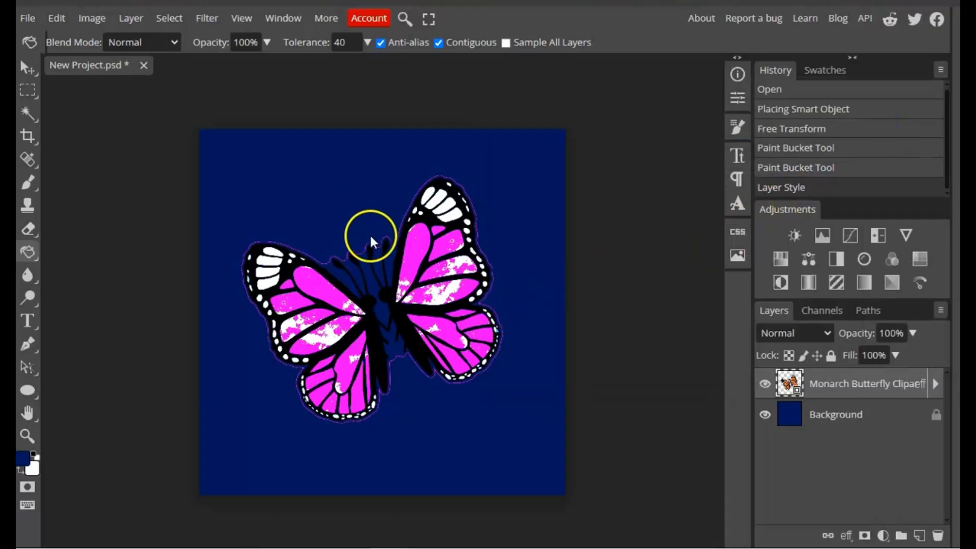
Move the butterfly up toward the upper part of the canvas to leave room beneath it.
left_click(28, 68)
left_click_drag(465, 370, 449, 345)
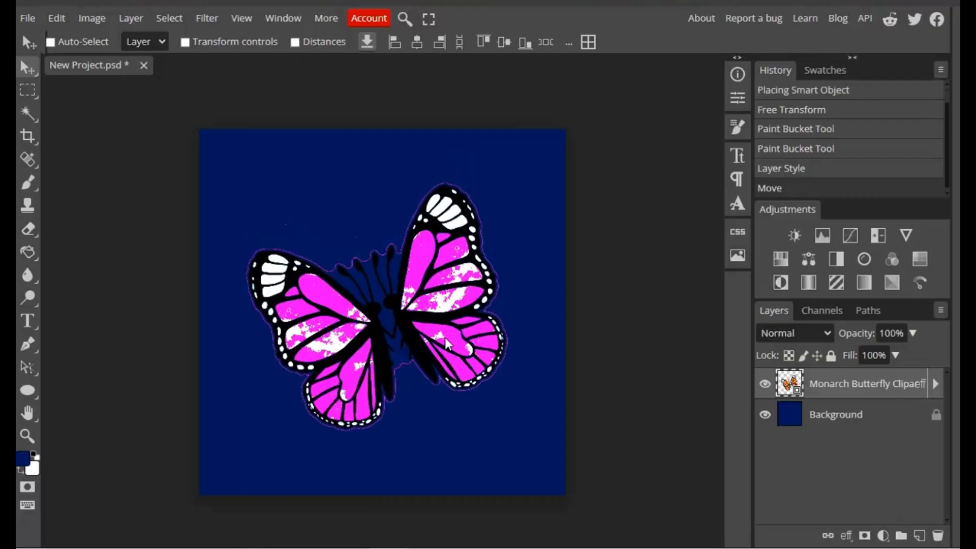
left_click_drag(448, 344, 451, 303)
Add the text "you give me butterlies" below the butterfly in Nayla Script at 150 px.
left_click(29, 320)
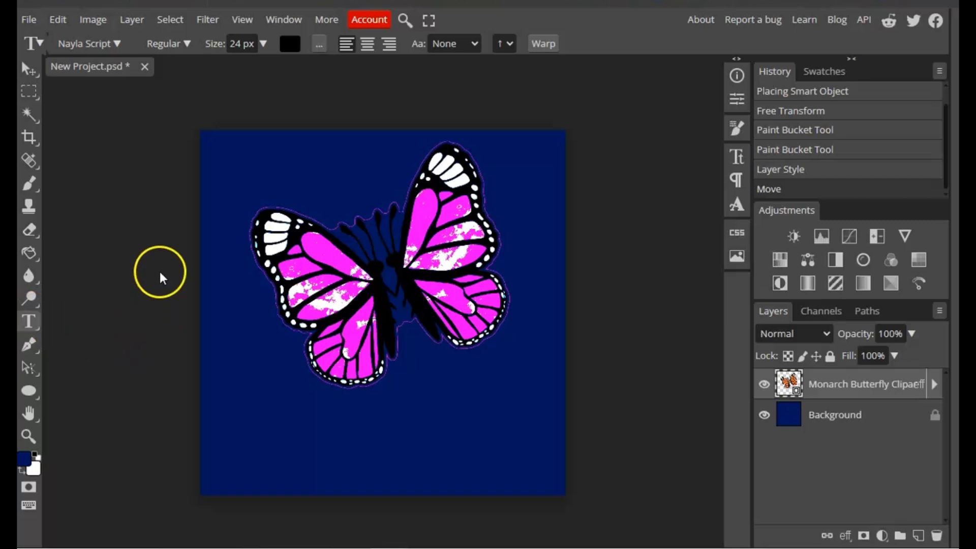
left_click(343, 438)
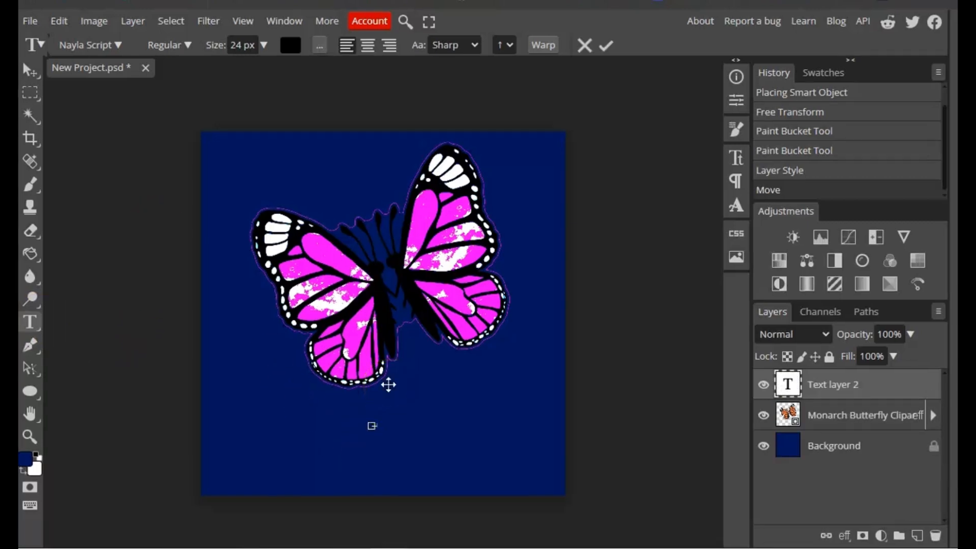
triple_click(392, 425)
left_click(242, 43)
left_click_drag(248, 65, 270, 47)
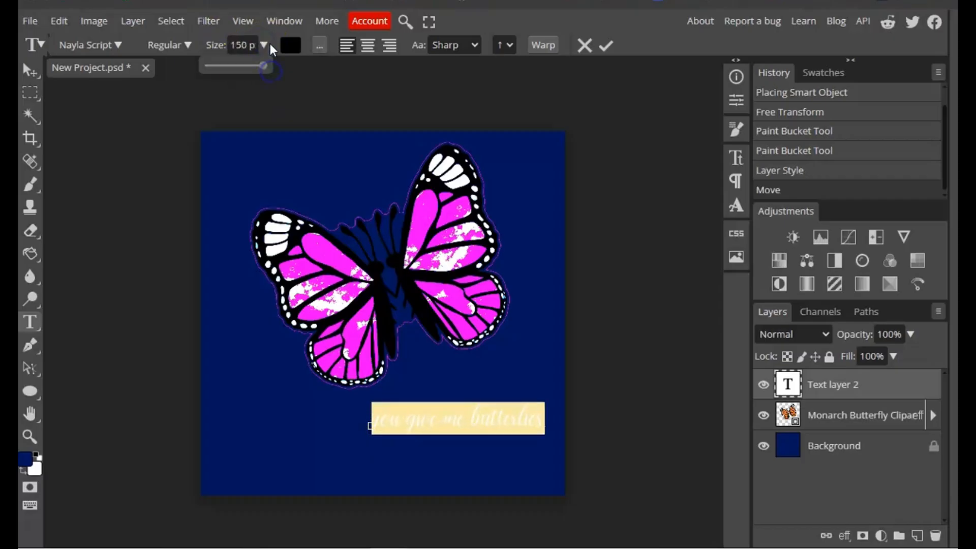
left_click(605, 45)
Move the text beneath the butterfly and scale it up to about 174% so it spans most of the canvas width.
left_click(30, 71)
mouse_move(515, 432)
left_mouse_down()
mouse_move(432, 431)
mouse_move(562, 468)
mouse_move(512, 450)
left_mouse_up()
left_click(60, 21)
left_click(121, 380)
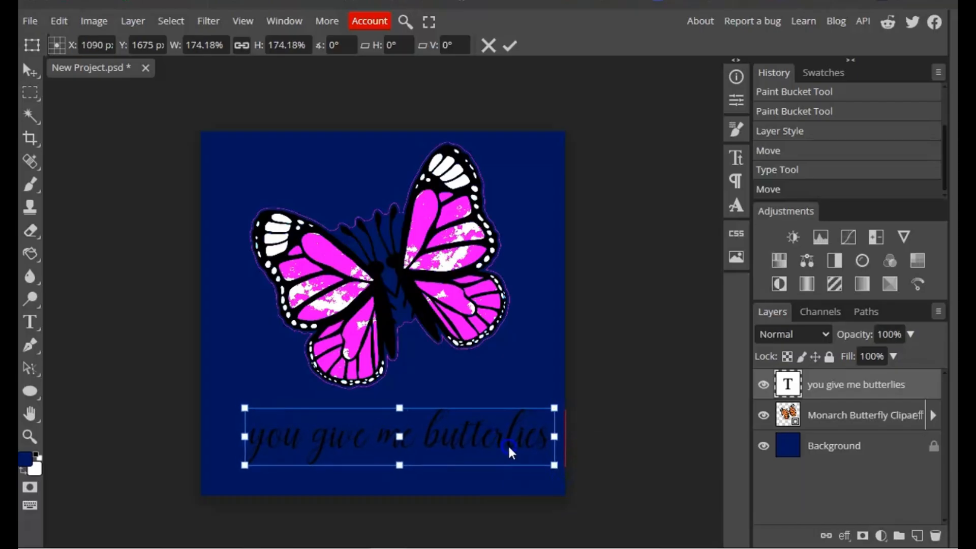
left_click(510, 45)
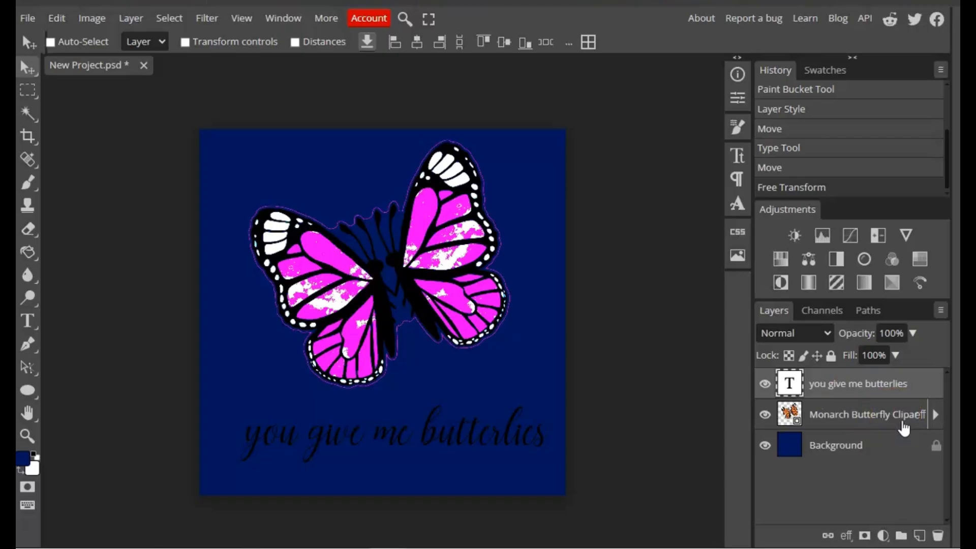
Open the butterfly layer's style settings, move the dialog clear of the artwork, and enable Outer Glow.
double_click(903, 429)
left_click(933, 422)
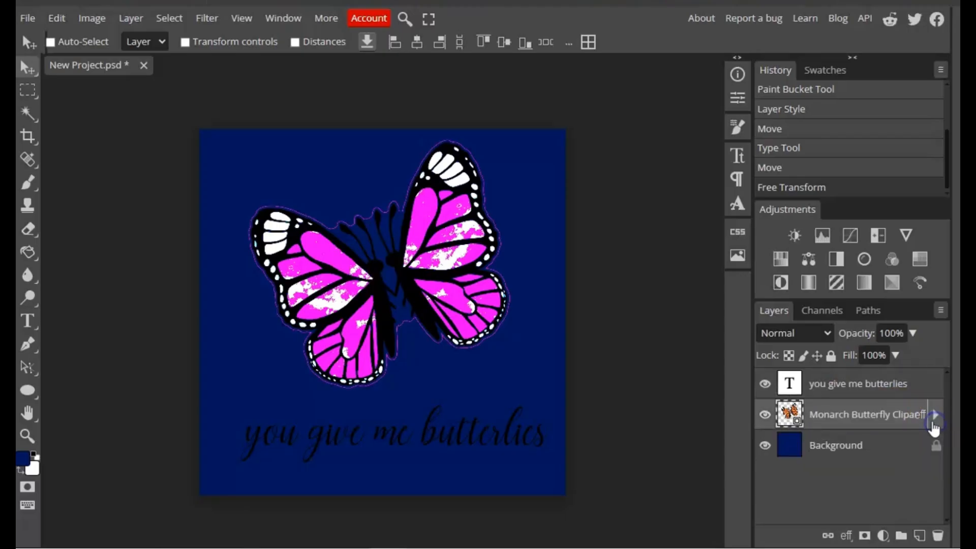
double_click(924, 423)
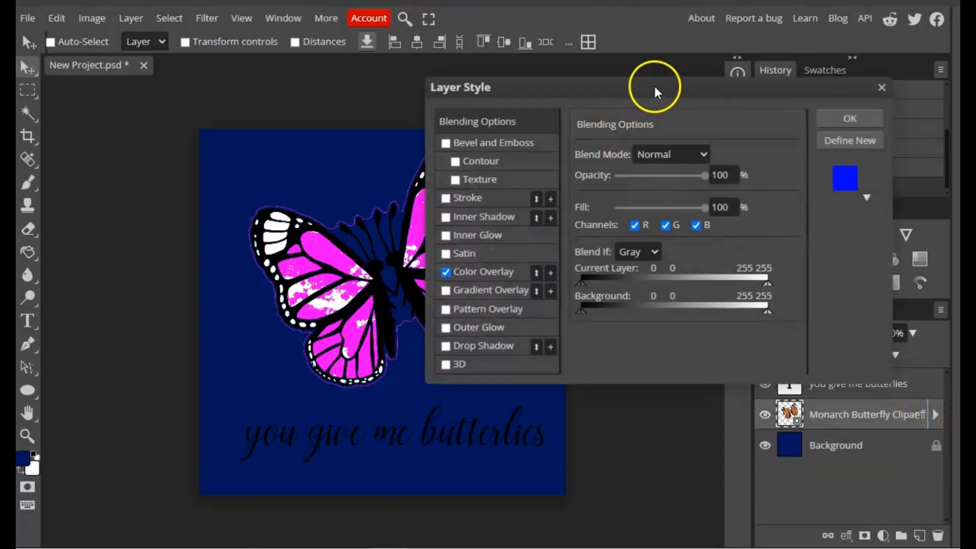
left_click_drag(655, 87, 769, 85)
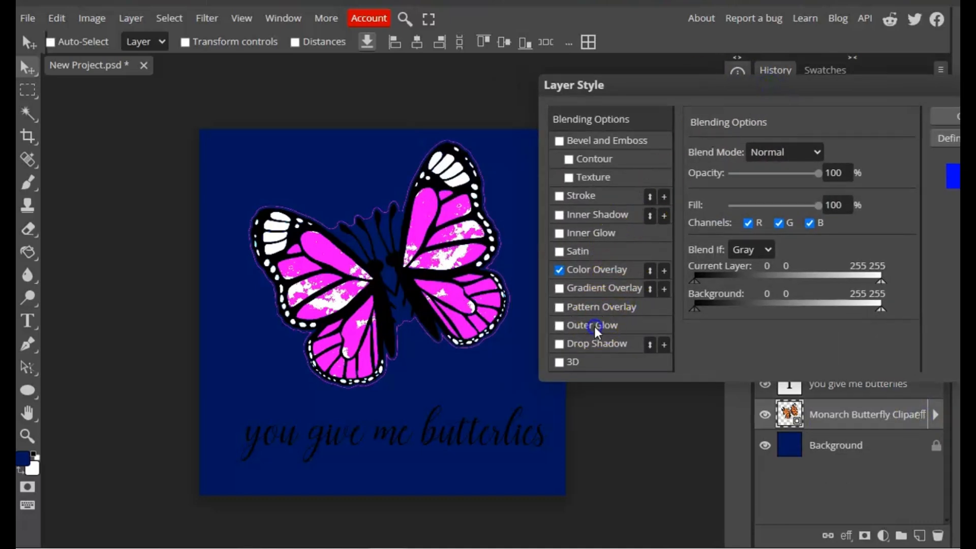
left_click(569, 323)
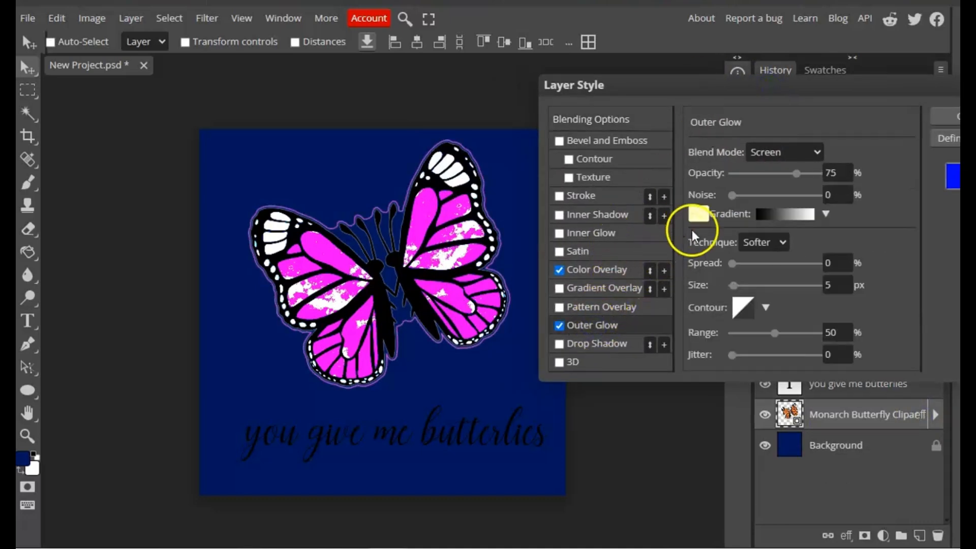
Set the butterfly's outer glow color to d828da, increase its size to 73 px, and fine-tune its opacity.
left_click(698, 213)
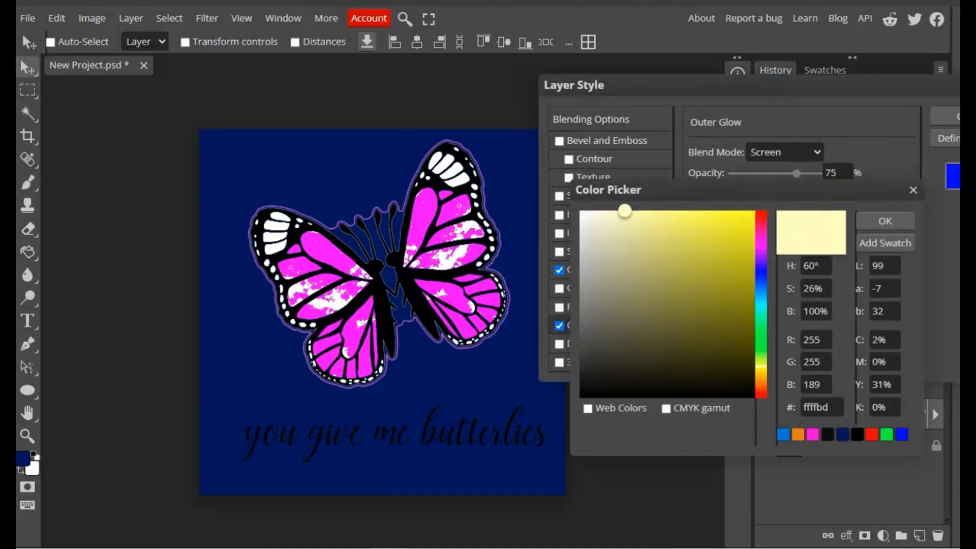
left_click(814, 407)
key("ctrl+v")
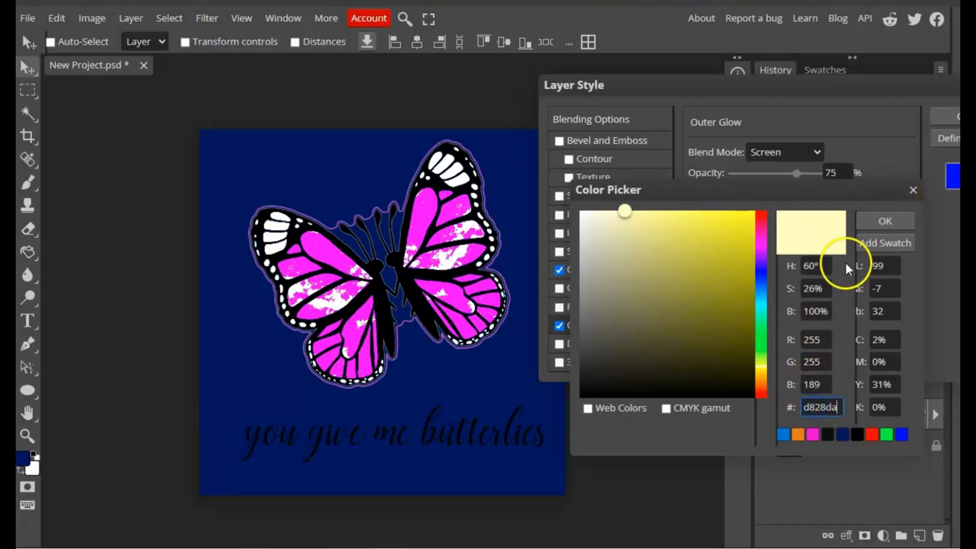
left_click(873, 222)
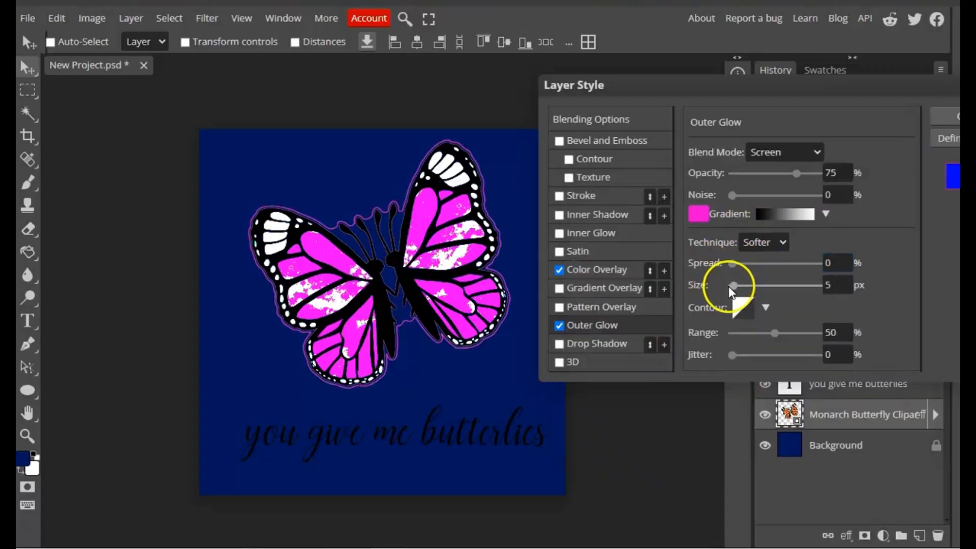
left_click_drag(732, 285, 765, 304)
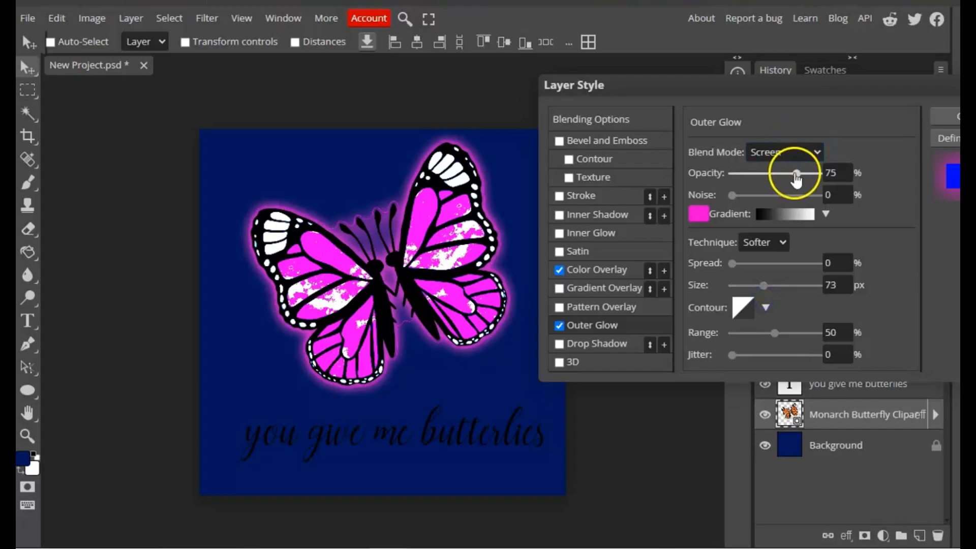
mouse_move(796, 178)
left_mouse_down()
mouse_move(819, 176)
mouse_move(800, 180)
left_mouse_up()
Add a drop shadow to the butterfly with a distance of 133 px and enlarge its size beyond 81 px.
left_click(597, 344)
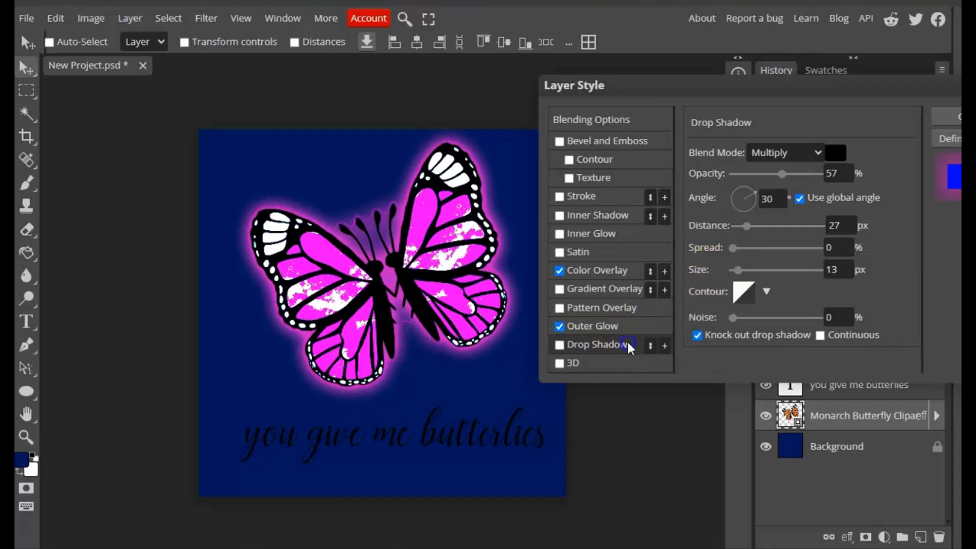
left_click(559, 345)
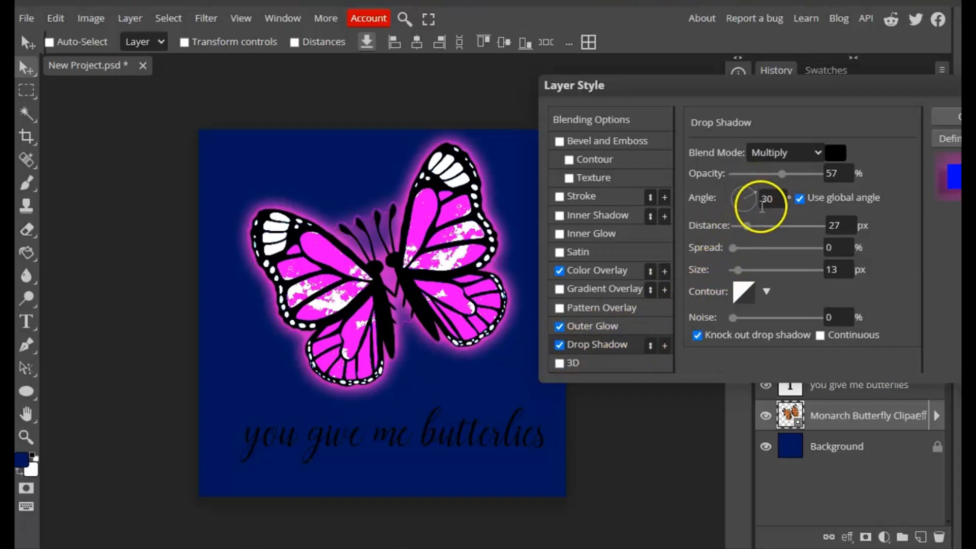
left_click_drag(734, 271, 769, 284)
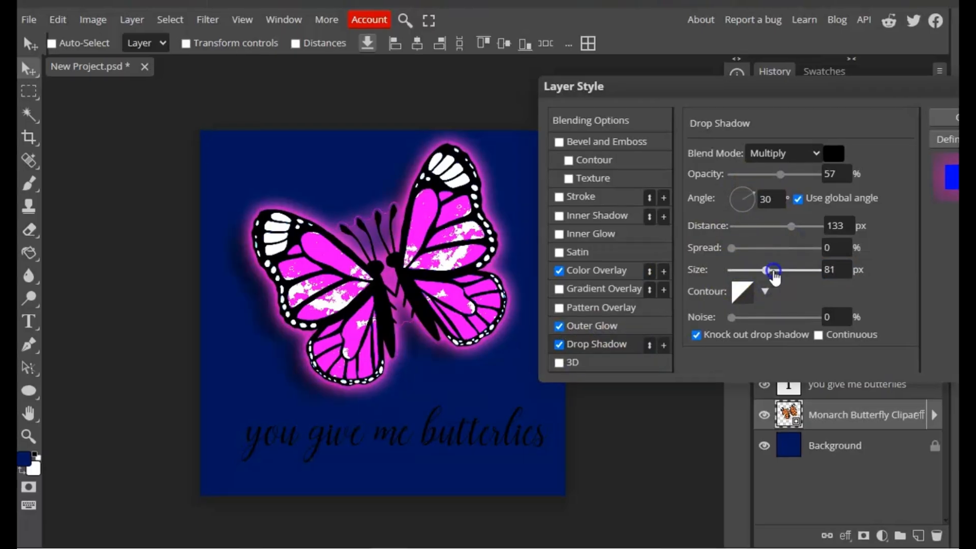
left_click_drag(774, 277, 789, 281)
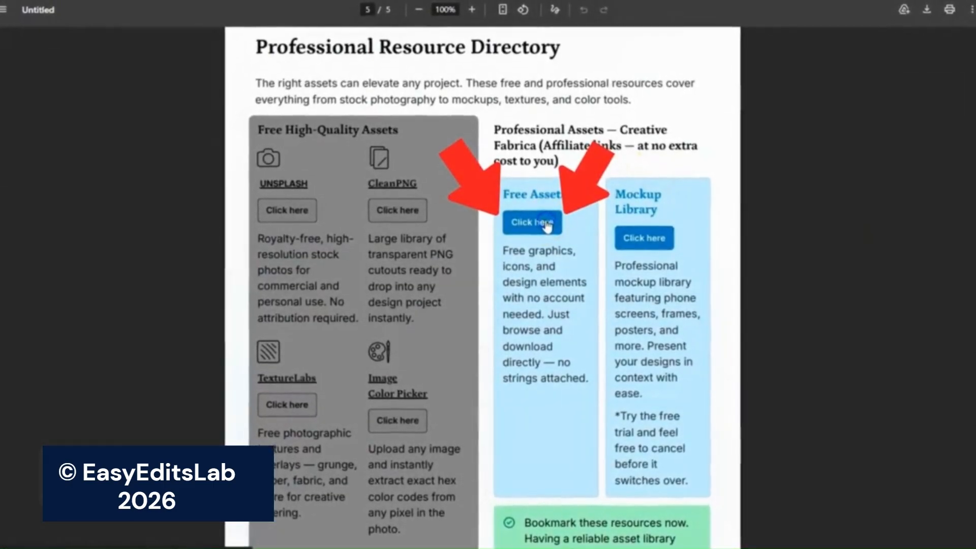
Switch to the resource directory PDF and open its links to the Free Assets and CleanPNG sites.
left_click(546, 226)
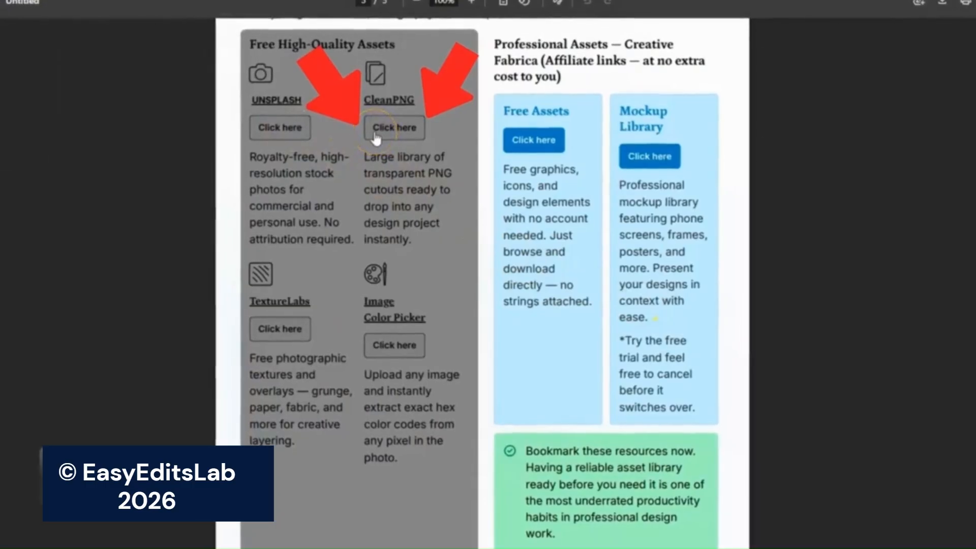
left_click(375, 133)
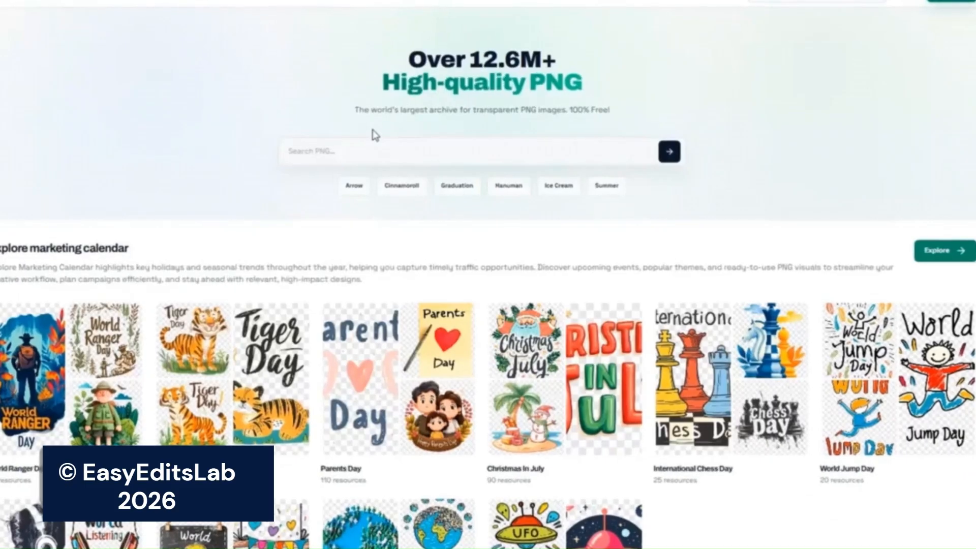